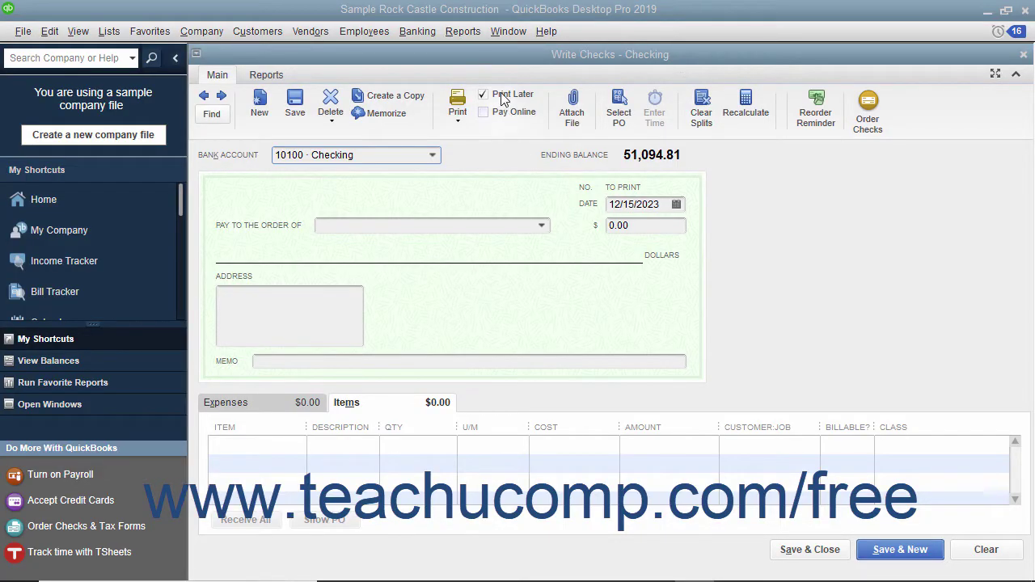
Toggle Print Later off and back on, then reopen the blank Write Checks form.
left_click(482, 94)
left_click(483, 95)
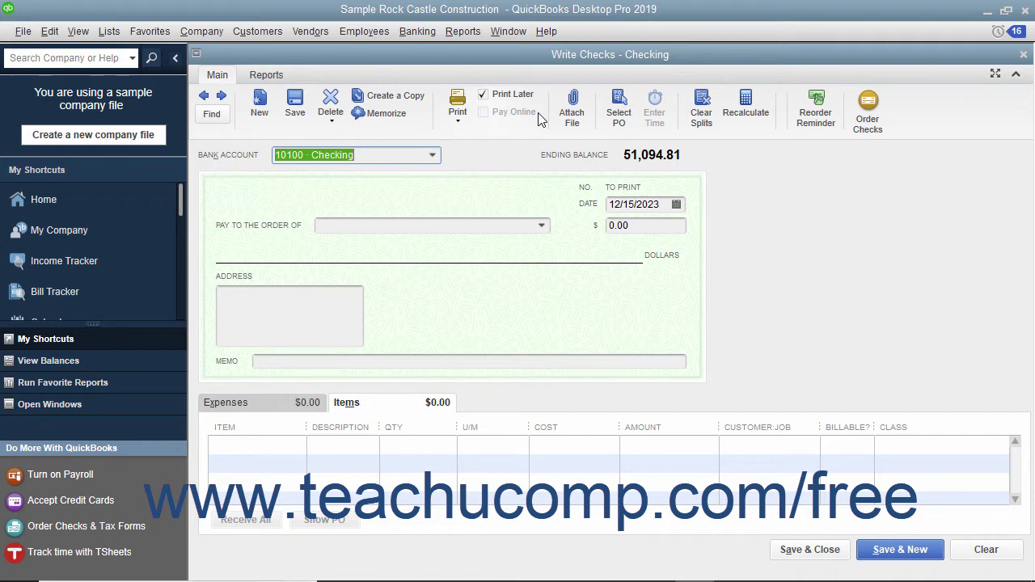
left_click(412, 31)
left_click(424, 52)
Go back to the Bayshore Office Supply Co. bill payment check and print it as a single check.
left_click(204, 96)
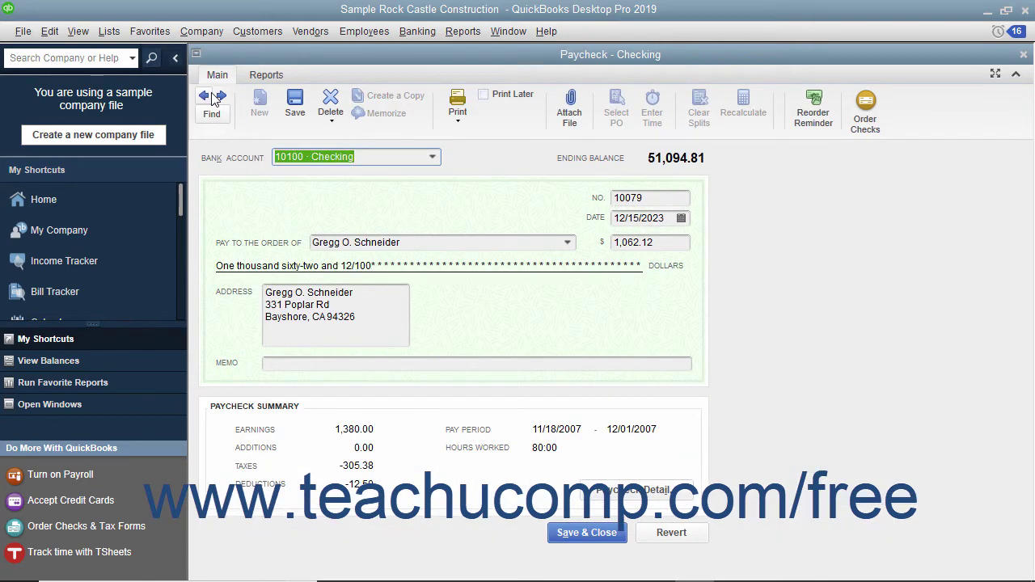
left_click(212, 95)
left_click(212, 94)
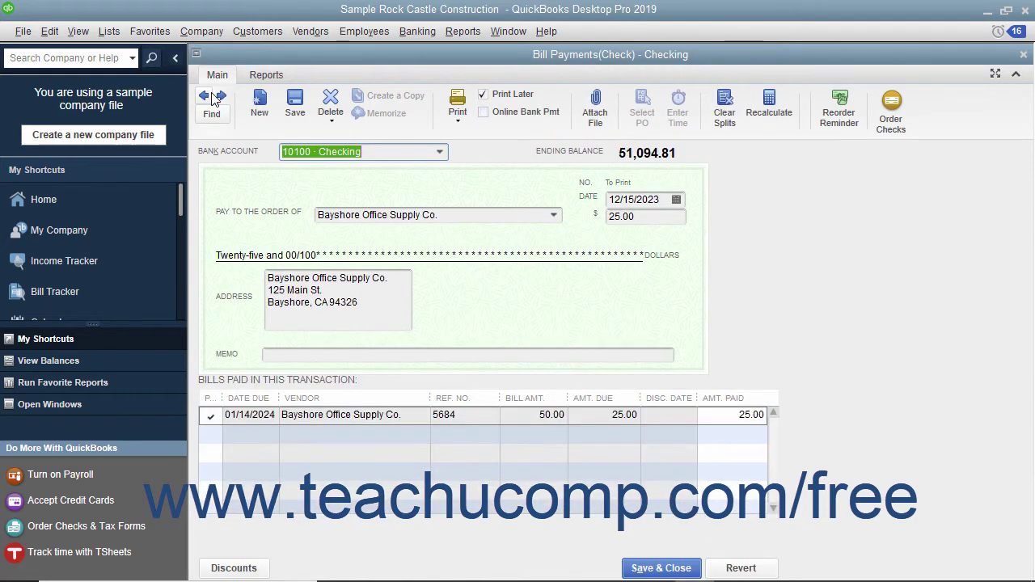
left_click(459, 121)
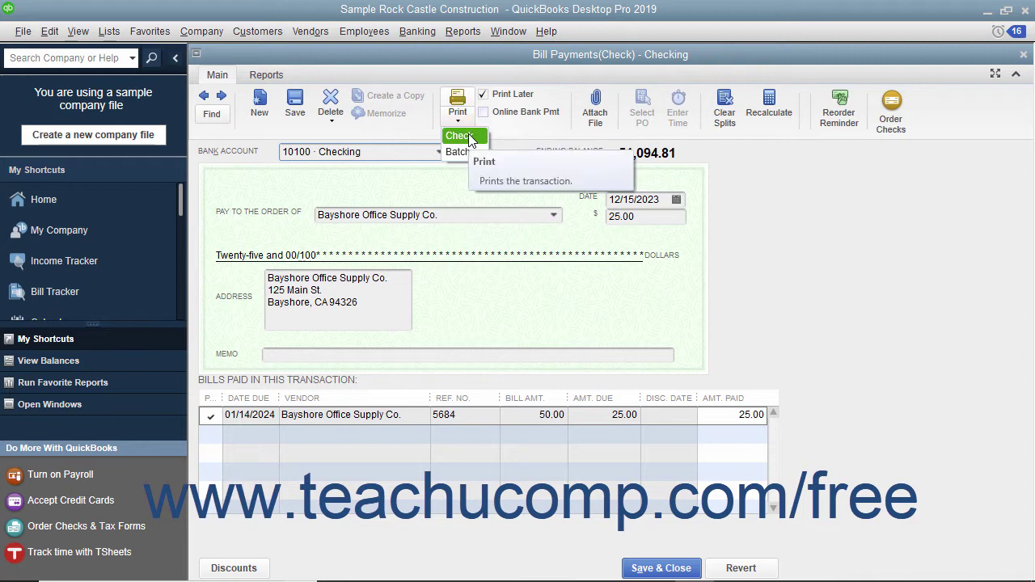
left_click(471, 138)
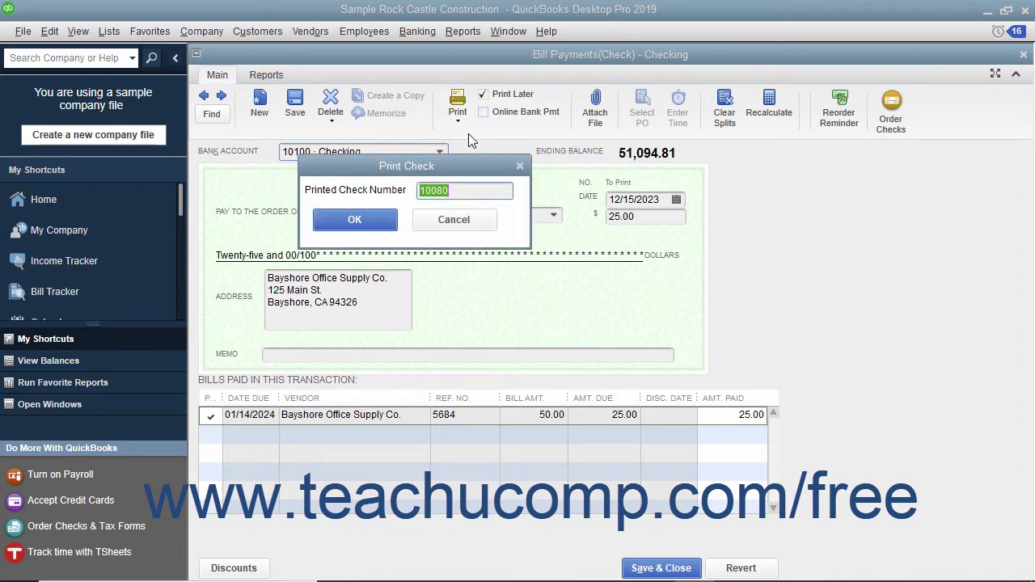
Accept check number 10080, then cancel the Print Checks settings without printing.
left_click(459, 189)
left_click(354, 219)
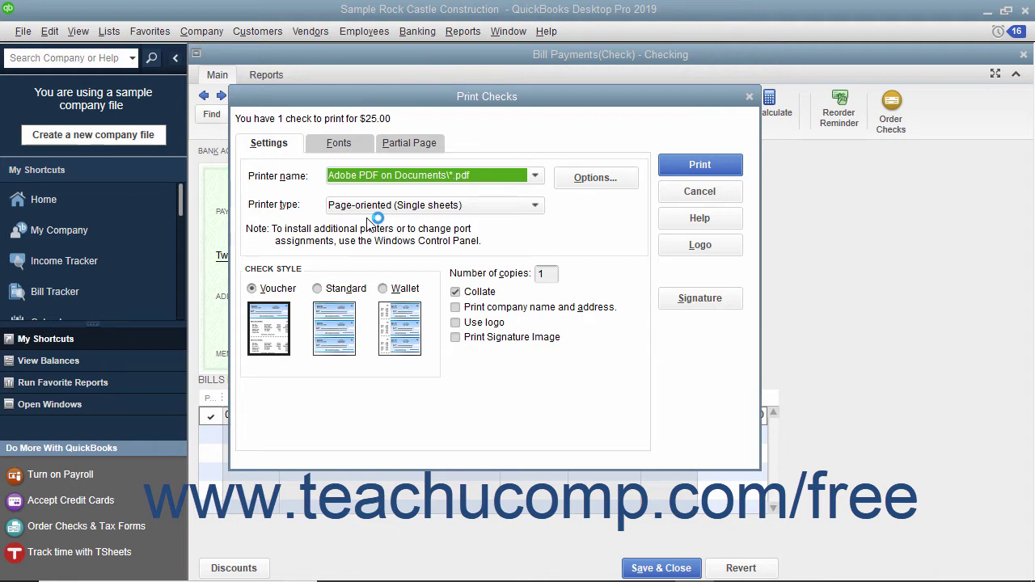
left_click(668, 194)
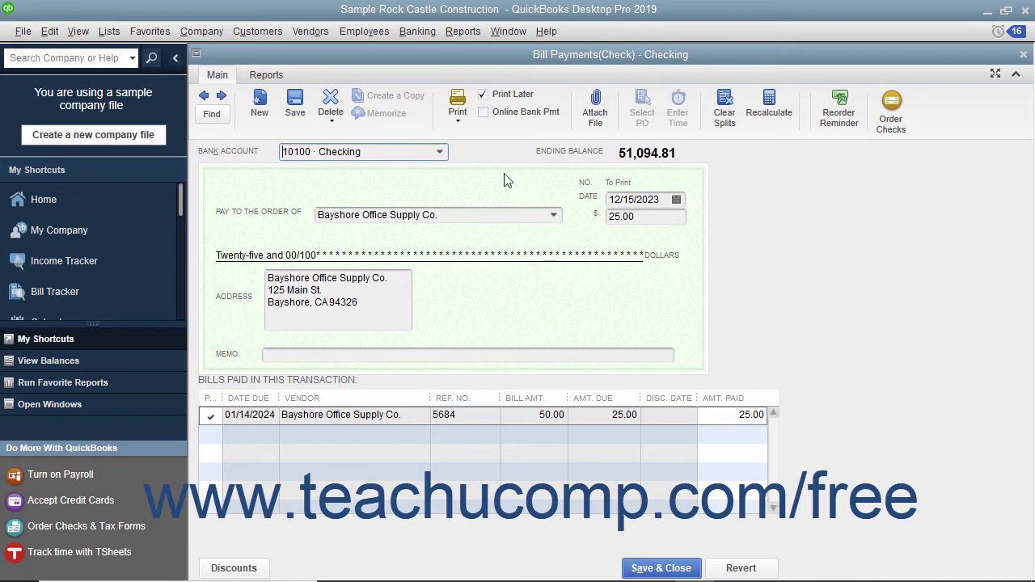
Start a batch check print and select all 7 queued checks.
left_click(462, 124)
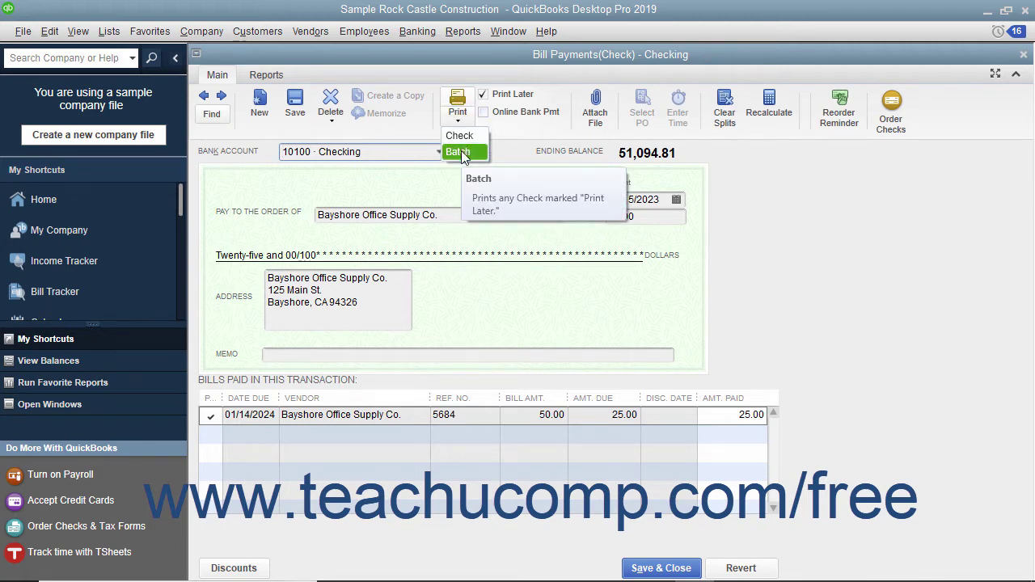
left_click(462, 153)
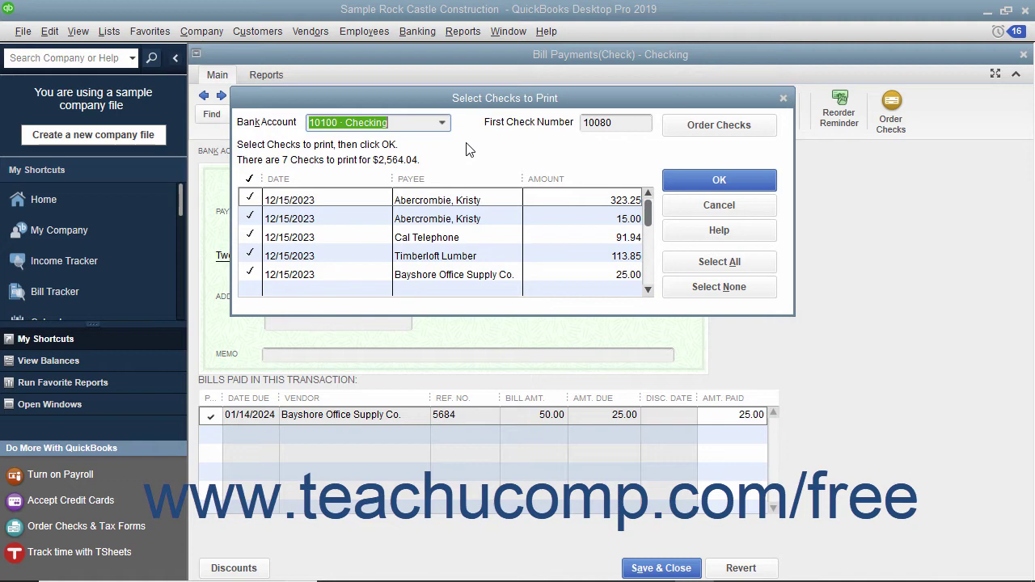
scroll(368, 226, "down", 1)
scroll(372, 230, "up", 1)
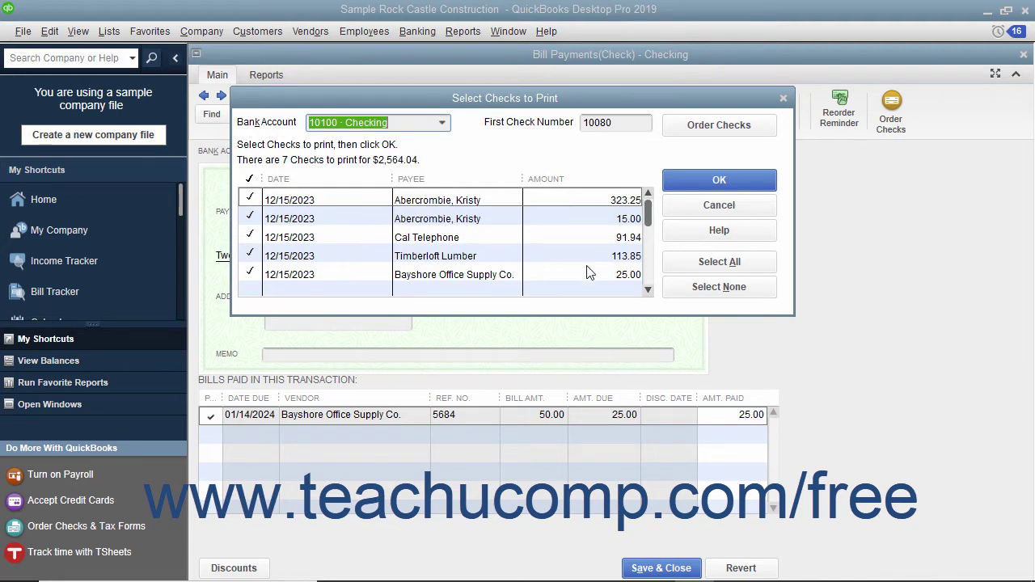
left_click(693, 263)
left_click(693, 288)
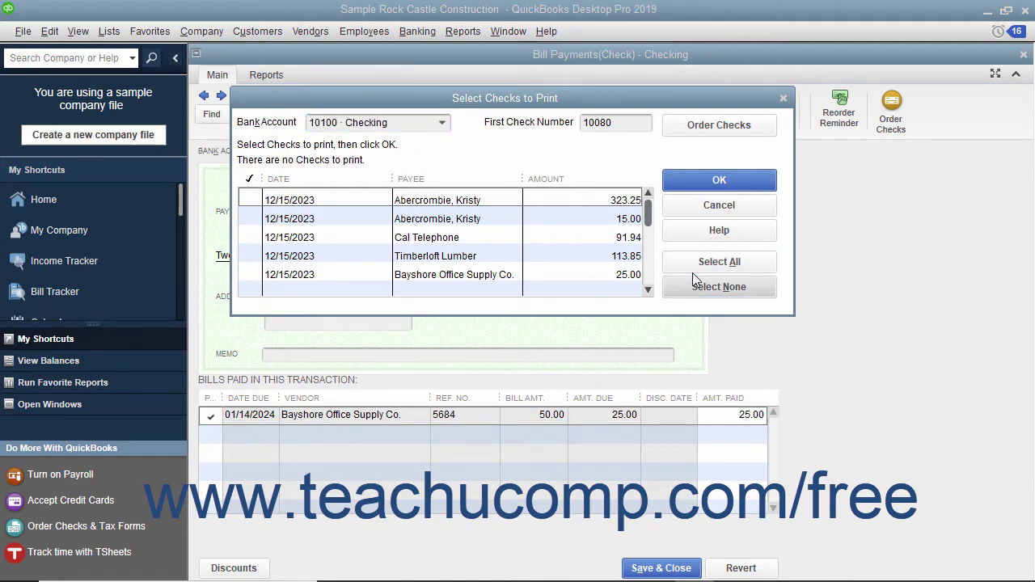
left_click(694, 269)
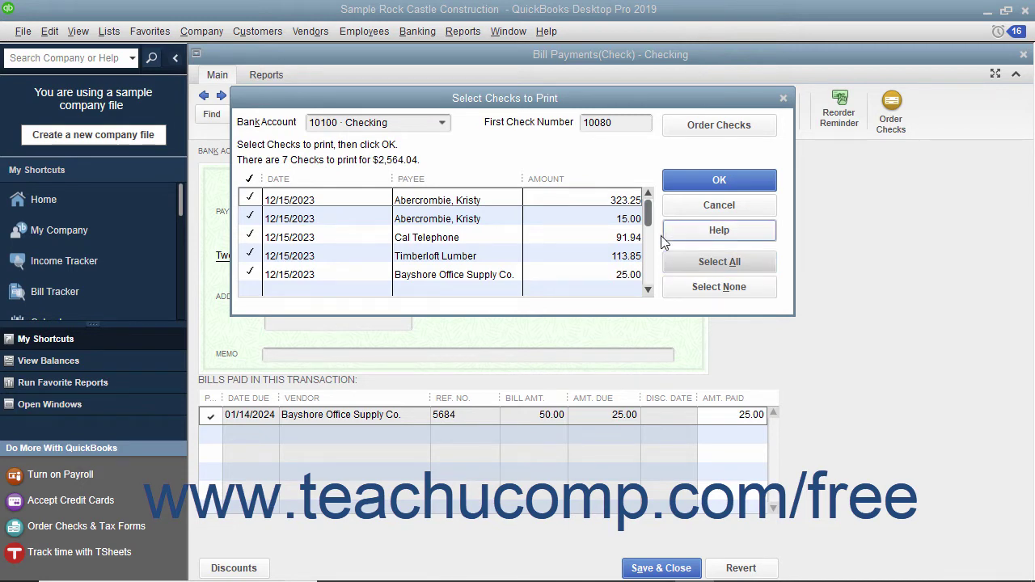
Keep 10100 · Checking as the account with first check number 10080, and confirm.
left_click(444, 124)
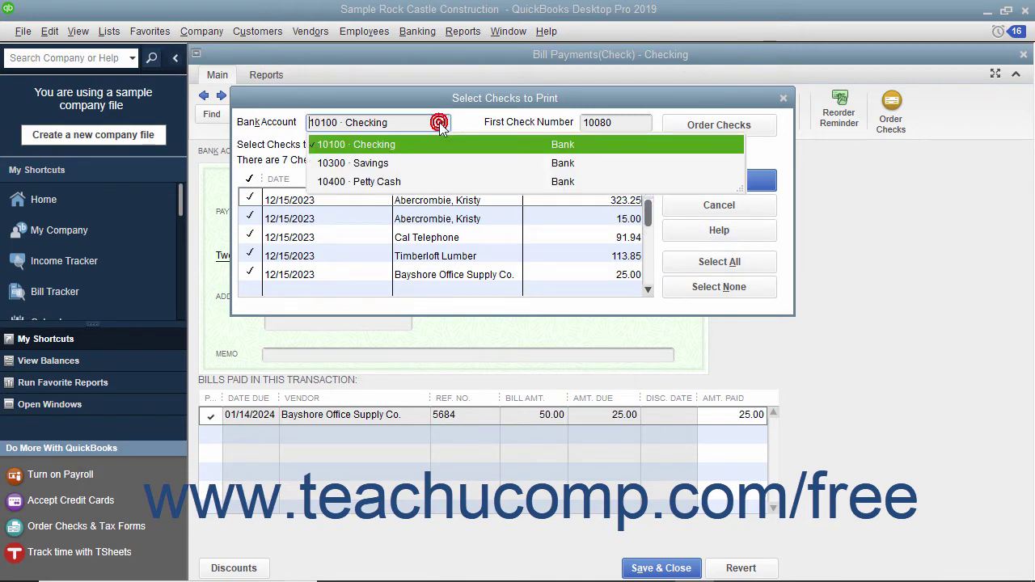
left_click(435, 141)
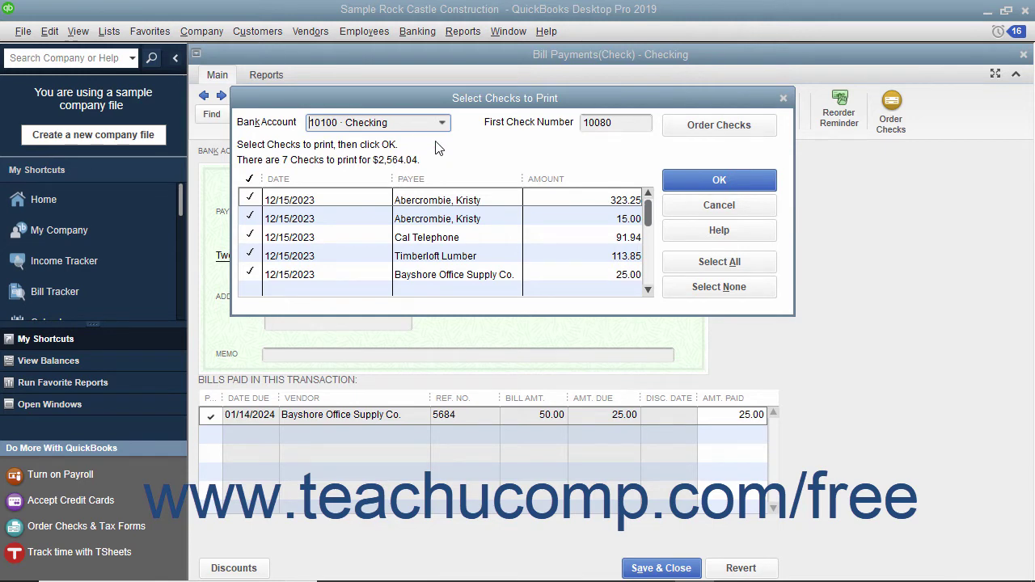
left_click(618, 127)
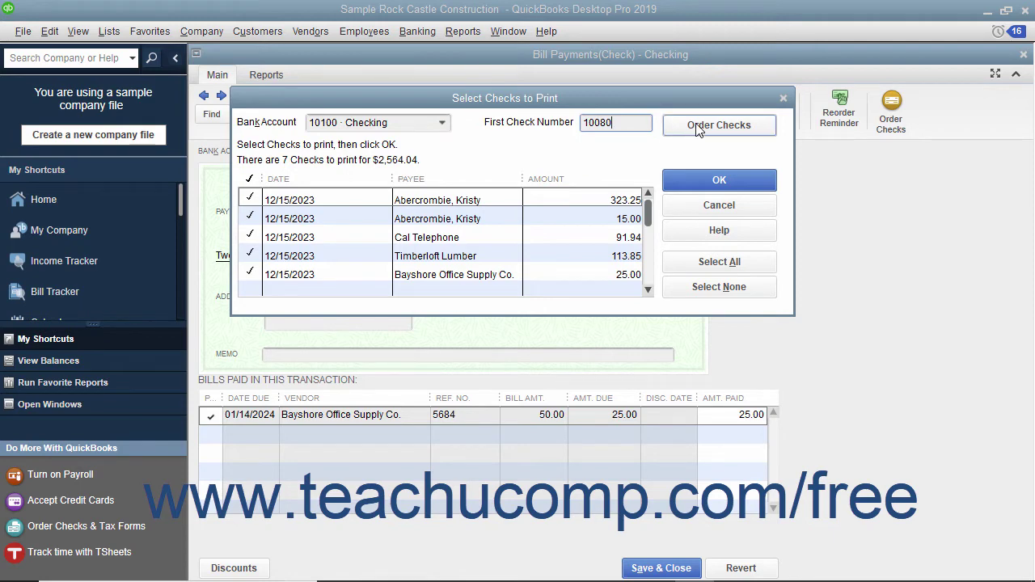
left_click(706, 181)
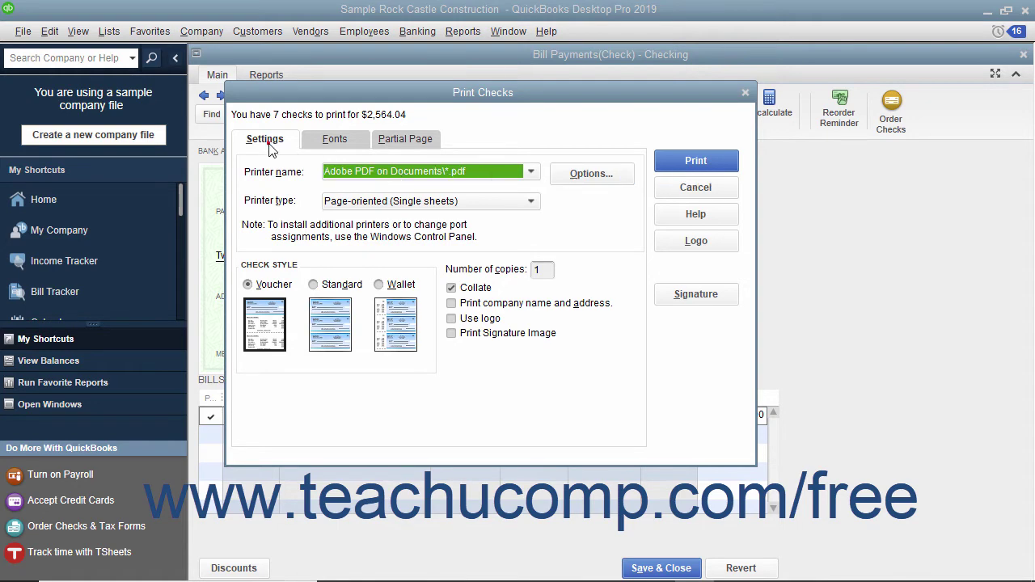
Choose the Lexmark E238 printer with Page-oriented (Single Sheets) printer type.
left_click(330, 144)
left_click(407, 143)
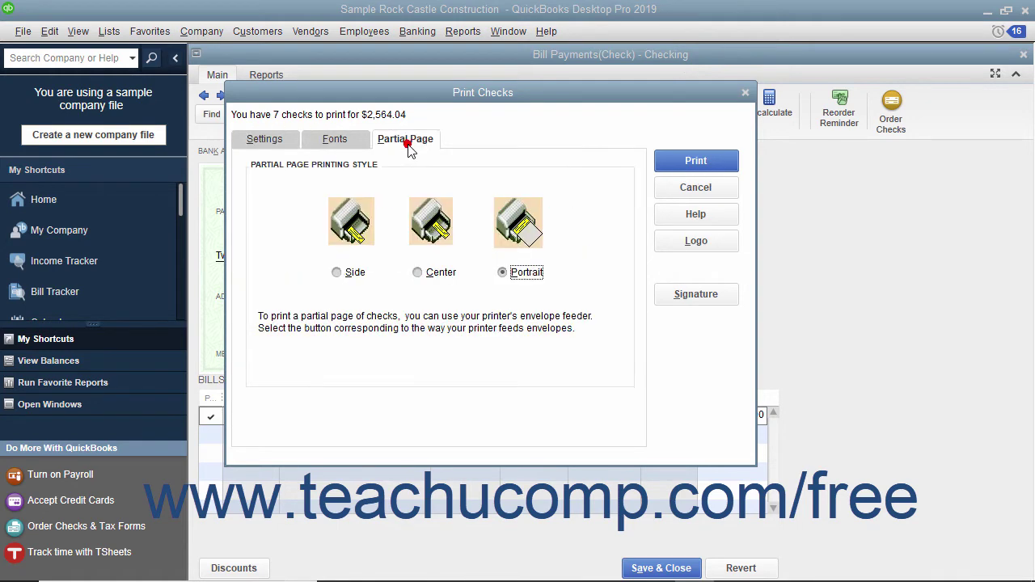
left_click(283, 145)
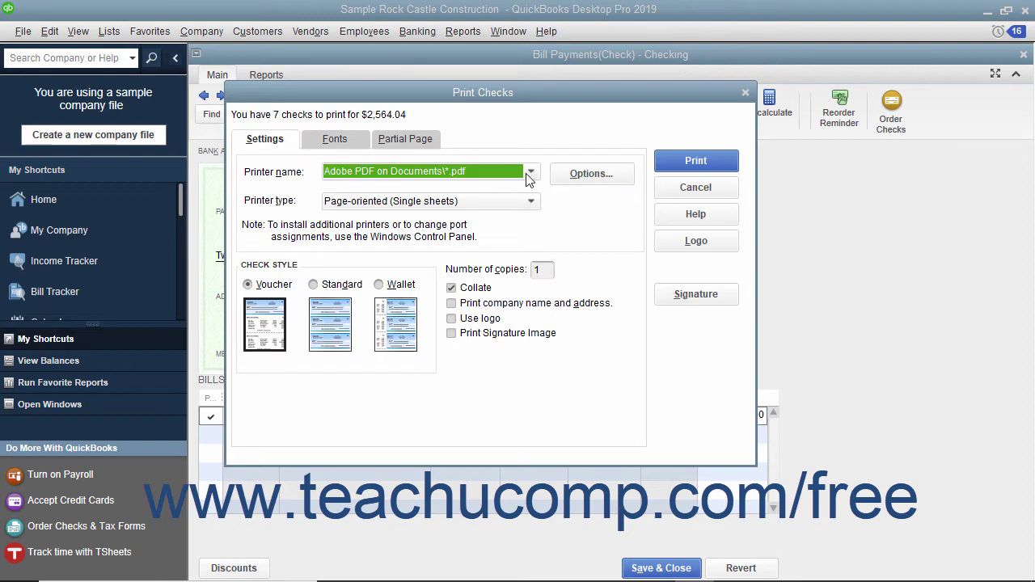
left_click(530, 173)
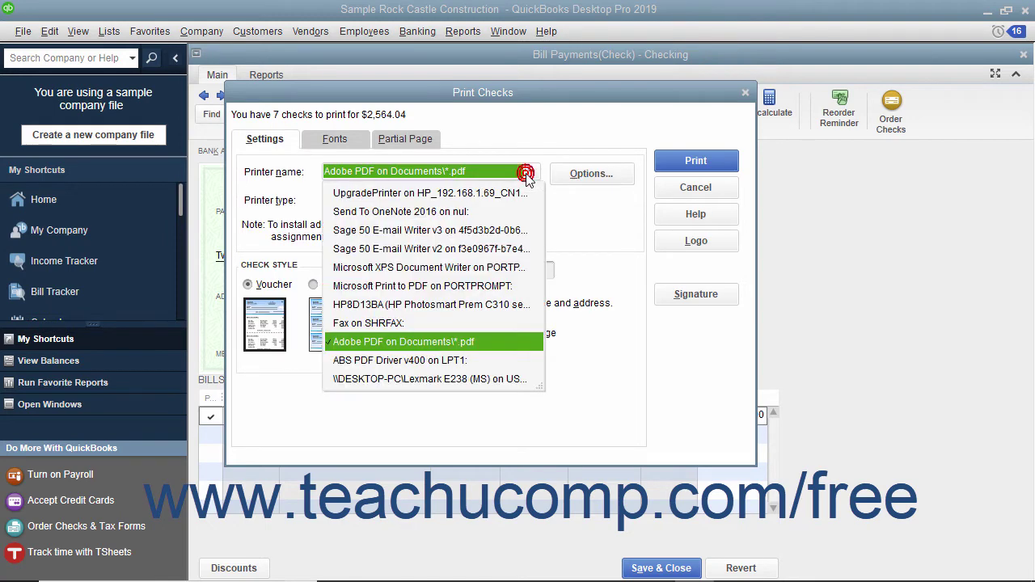
left_click(441, 380)
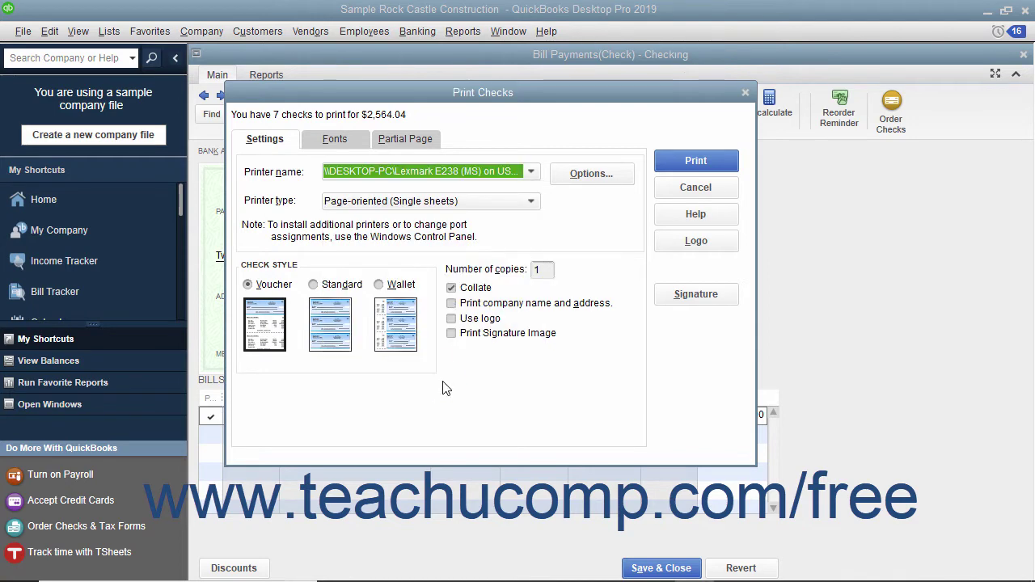
left_click(530, 204)
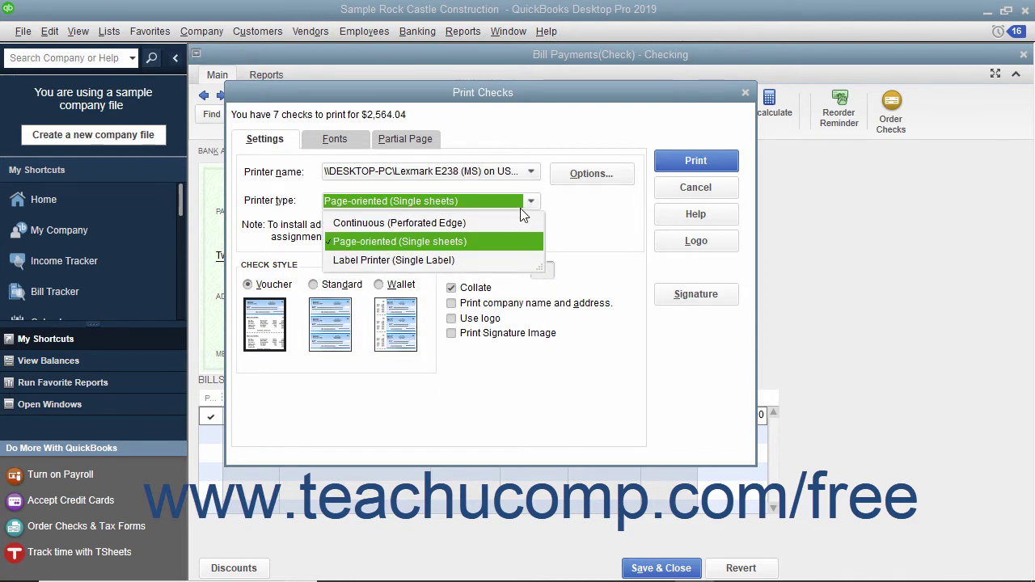
left_click(445, 242)
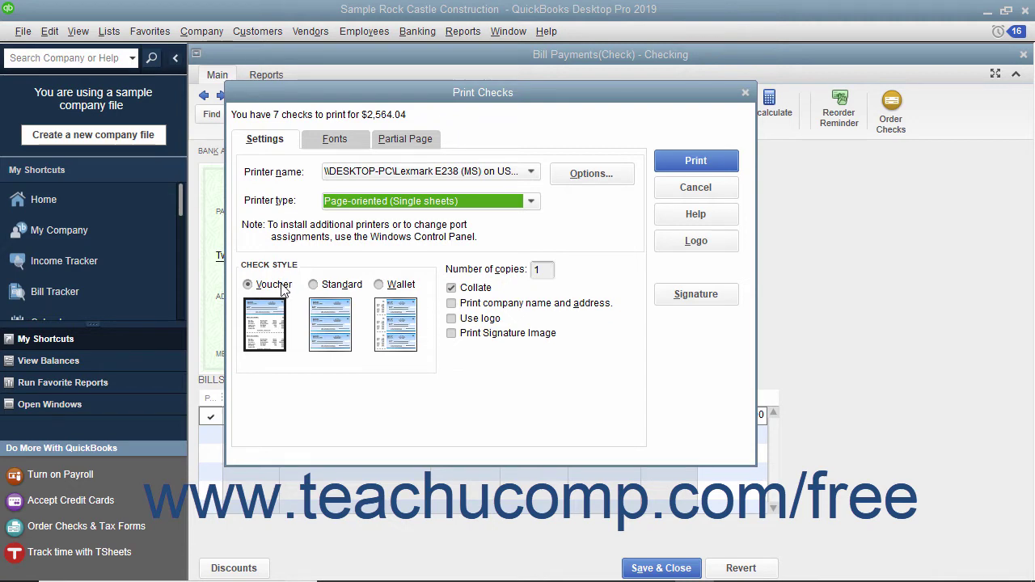
Set the check style to Voucher after trying Standard and Wallet.
left_click(283, 289)
left_click(315, 287)
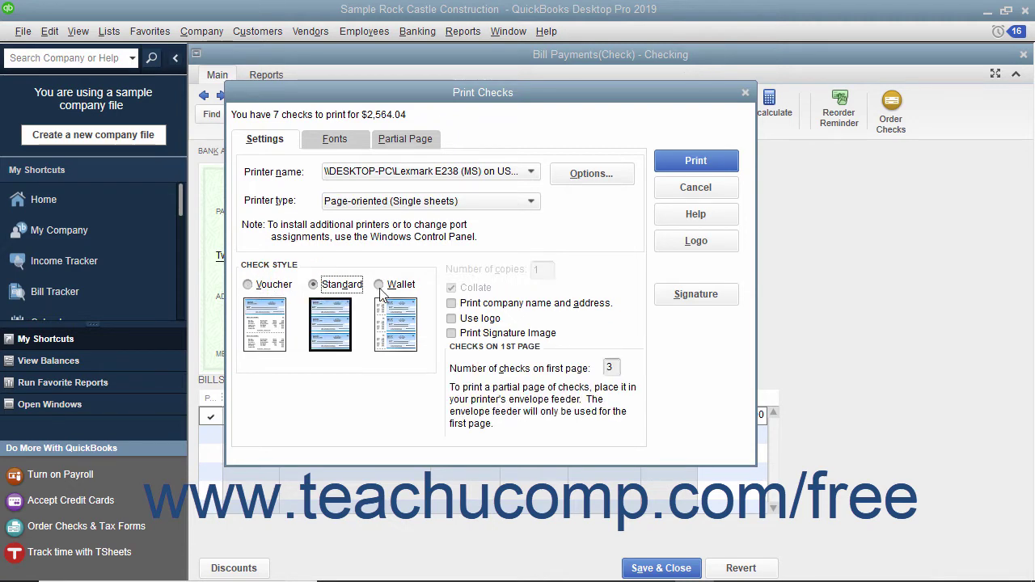
left_click(380, 286)
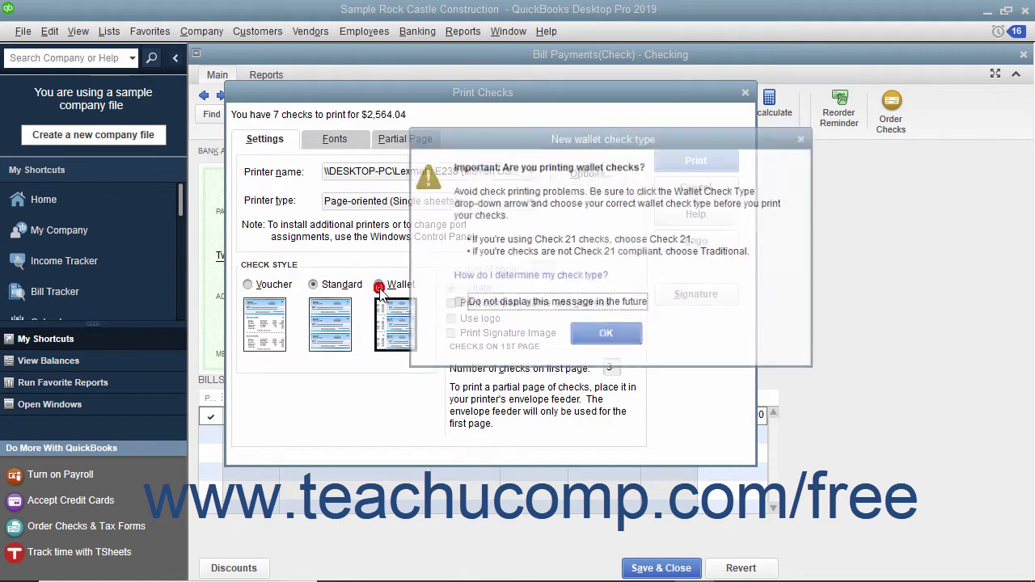
left_click(602, 332)
left_click(249, 286)
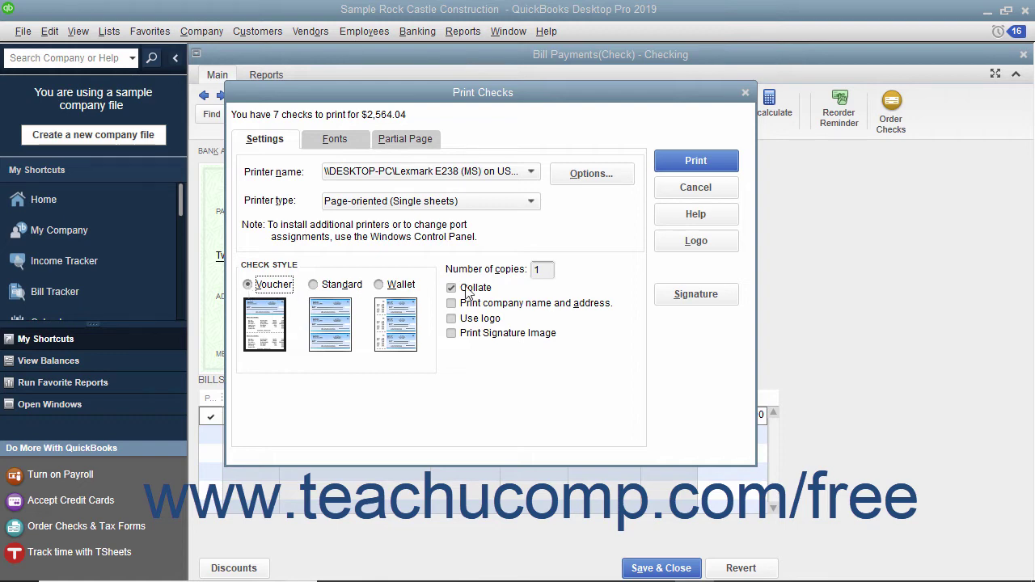
Leave company name and address off the checks and turn on Use logo.
left_click(539, 270)
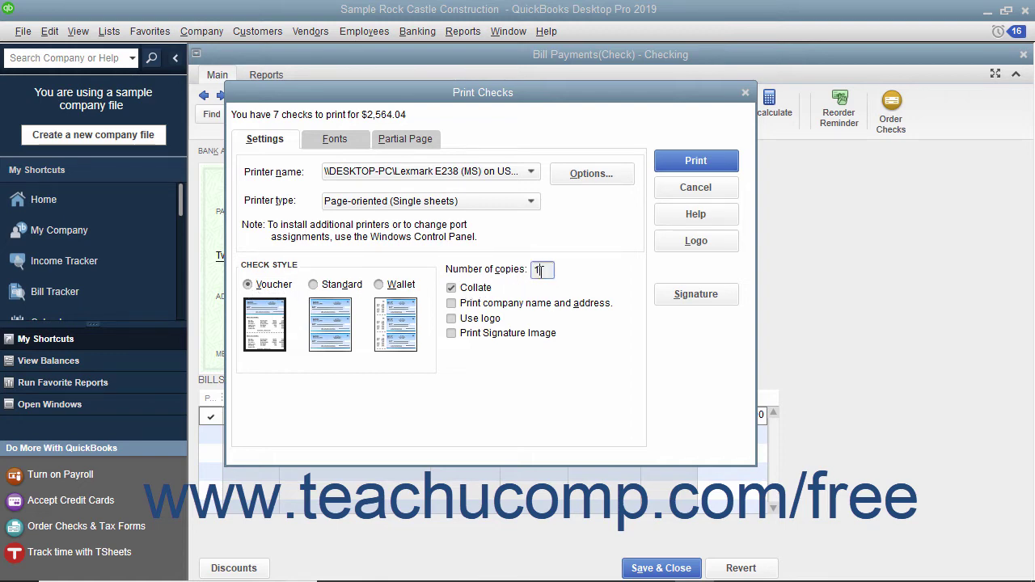
left_click(475, 304)
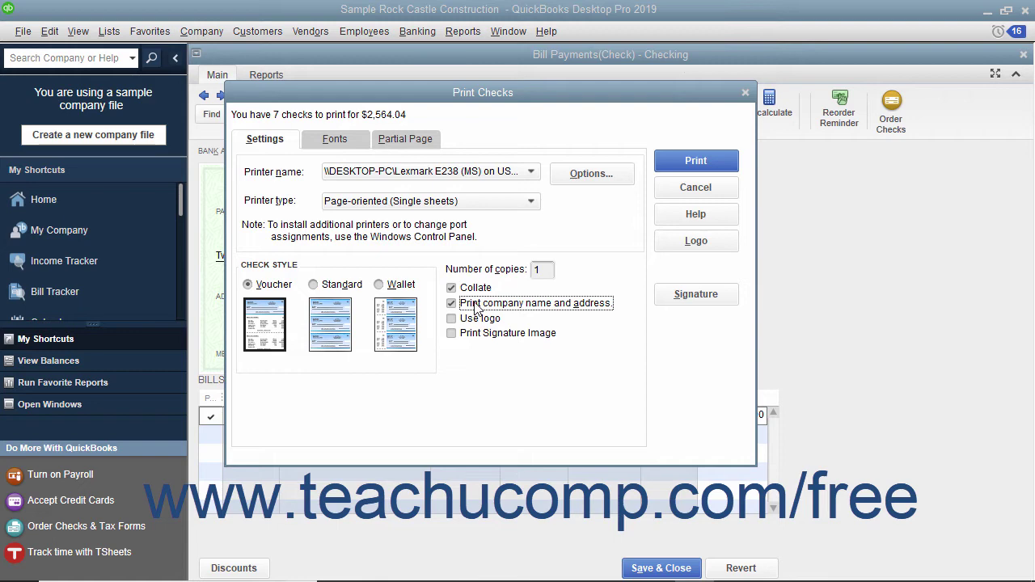
left_click(477, 307)
left_click(471, 321)
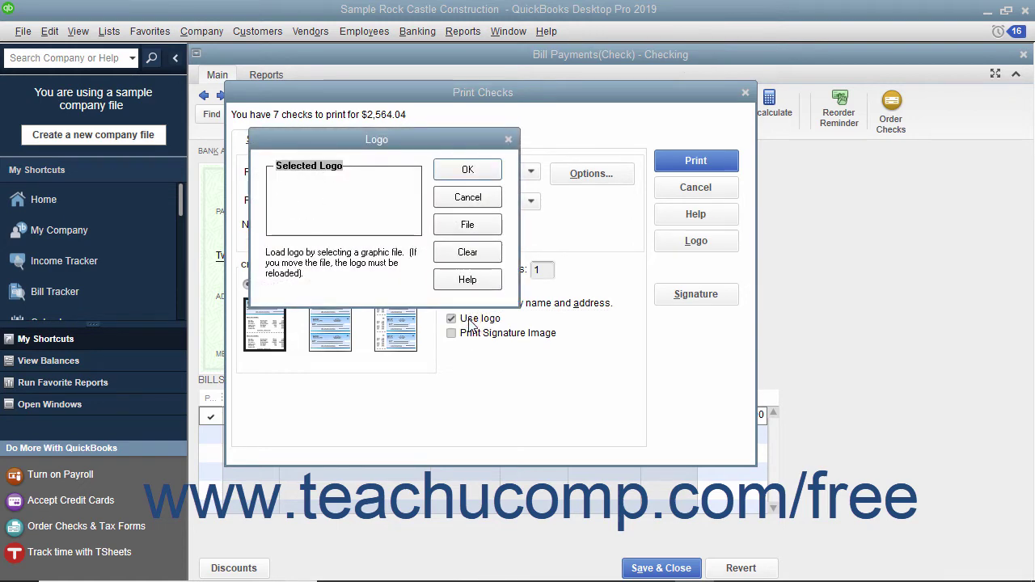
Load RCC Logo from the Pictures folder as the check logo and confirm the Logo dialog.
left_click(469, 224)
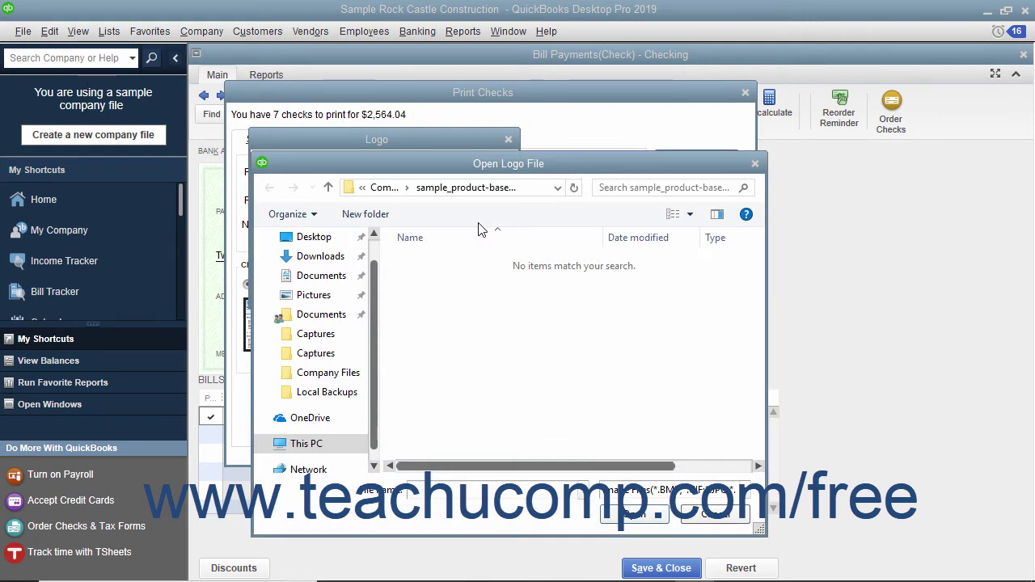
left_click(292, 294)
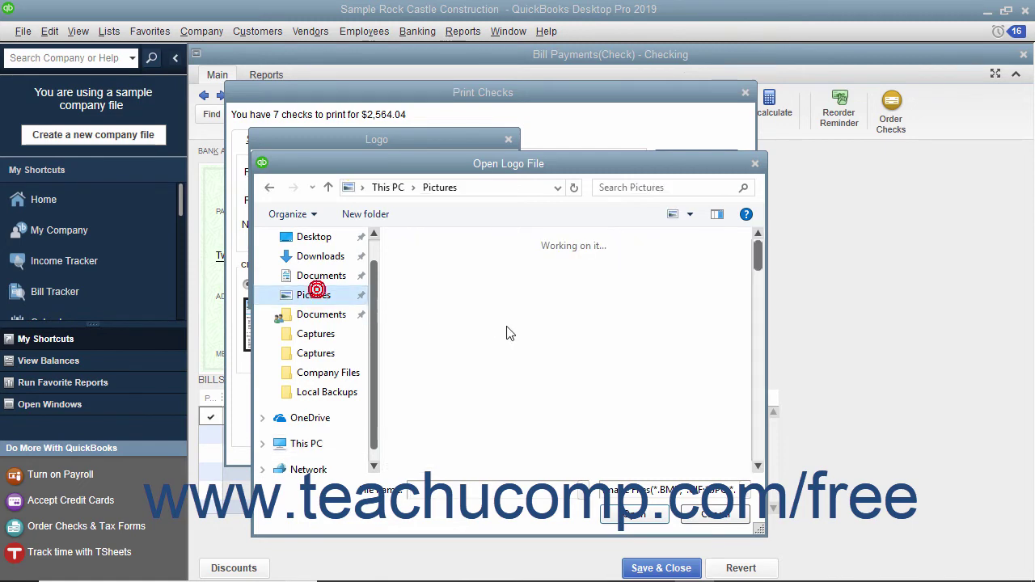
scroll(566, 364, "down", 10)
left_click(670, 424)
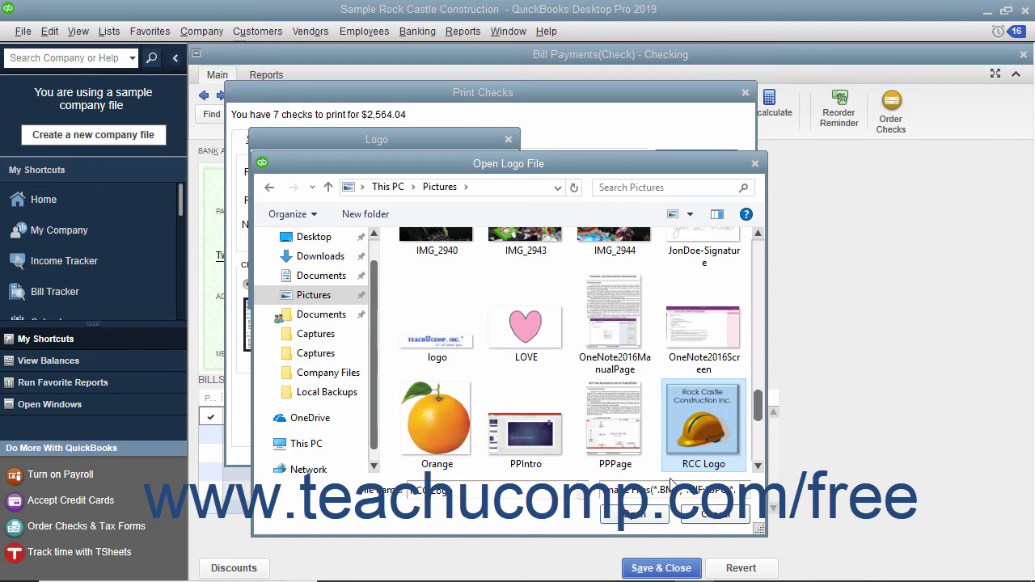
left_click(661, 514)
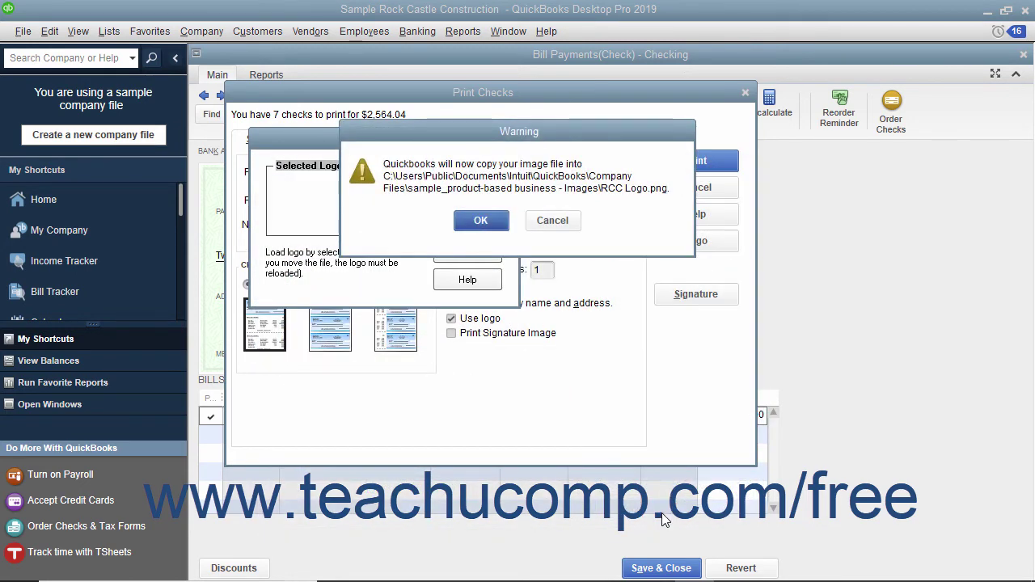
left_click(481, 220)
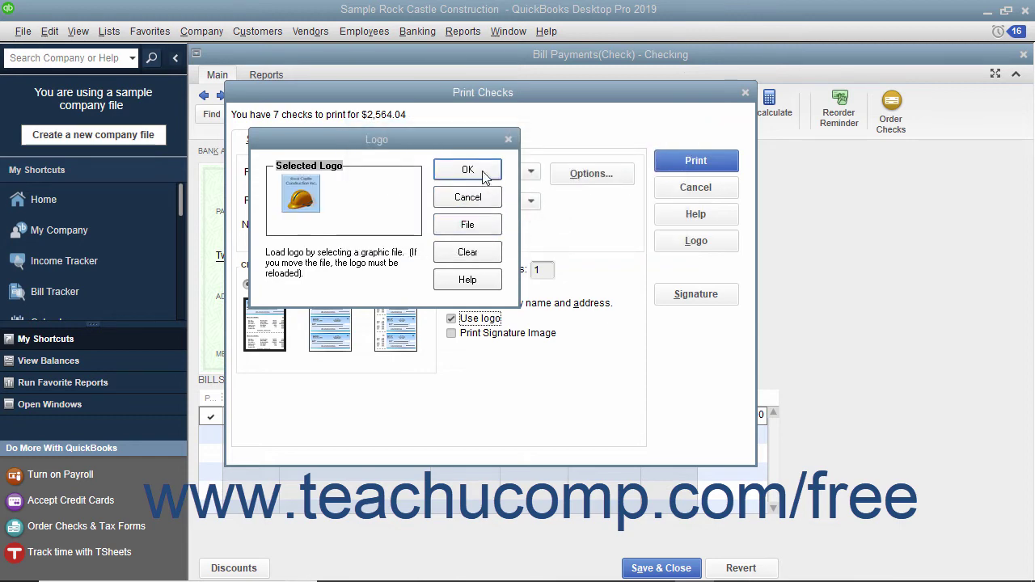
left_click(482, 173)
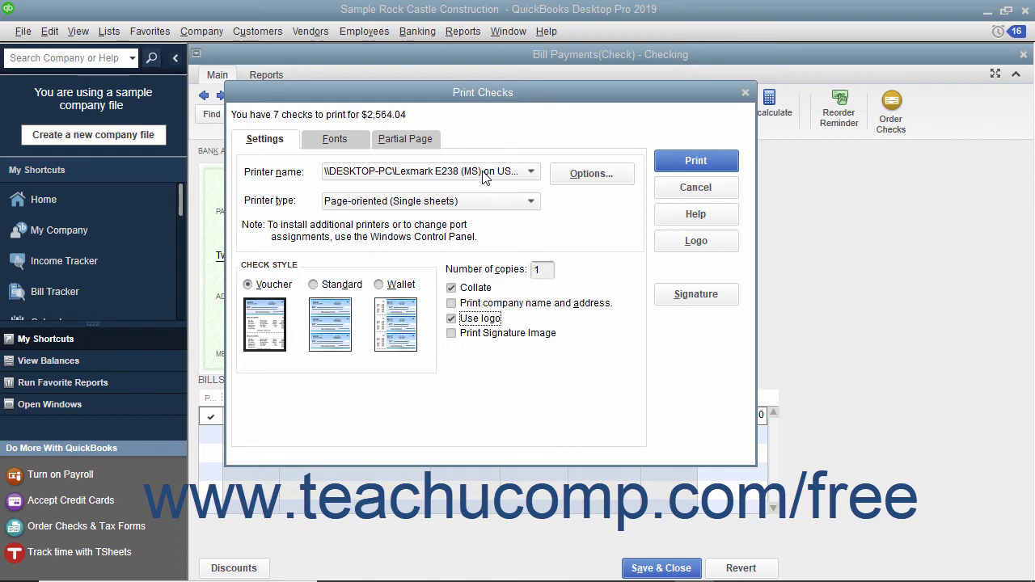
Enable Print Signature Image and load RCC Signature from the Pictures folder.
left_click(465, 334)
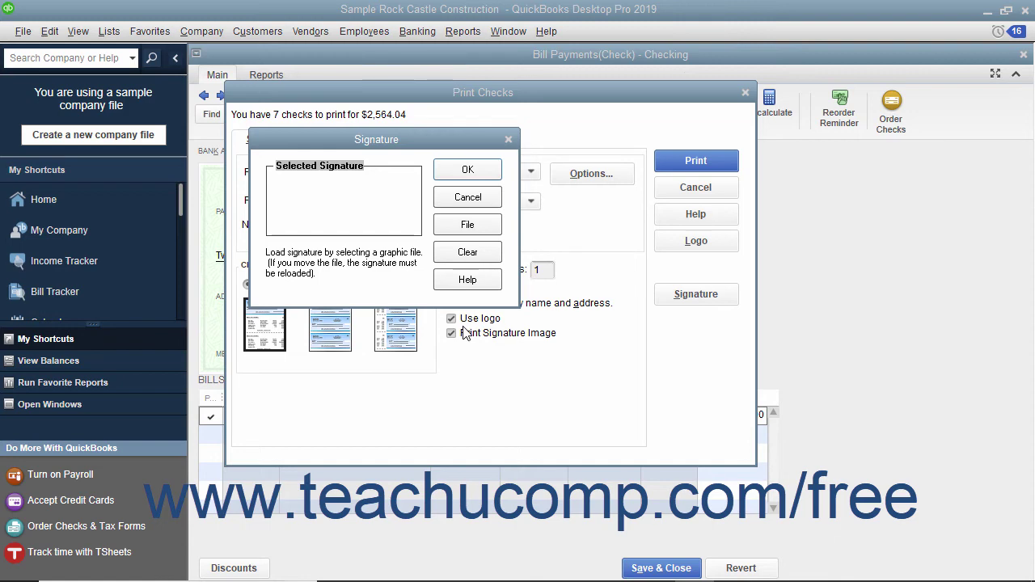
left_click(449, 224)
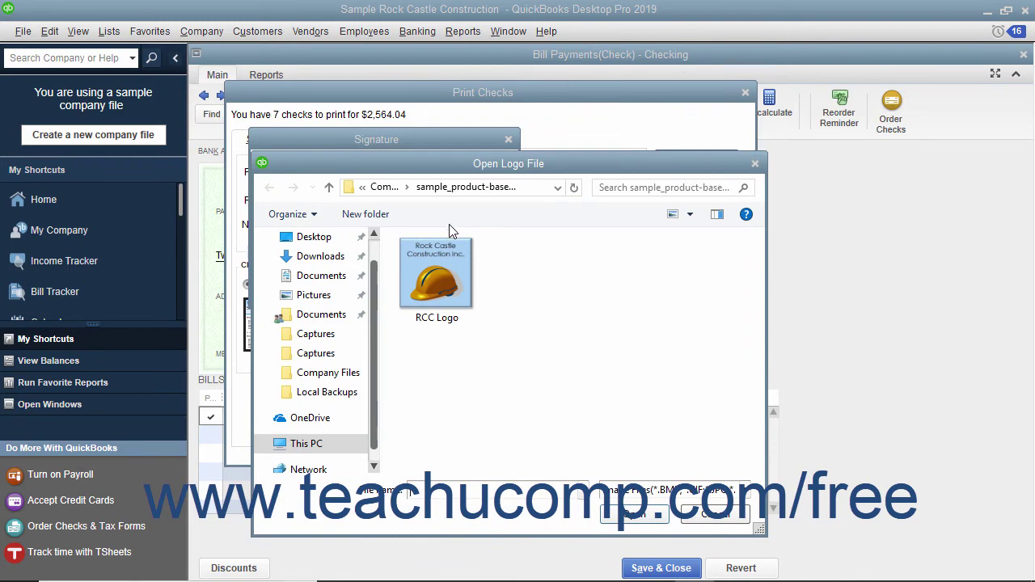
left_click(351, 296)
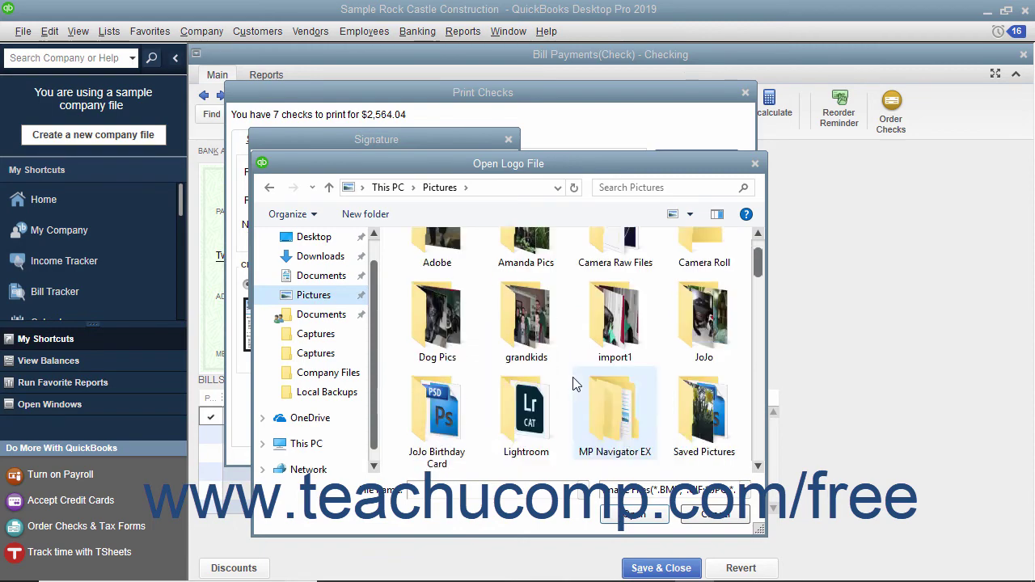
scroll(572, 385, "down", 5)
left_click(469, 336)
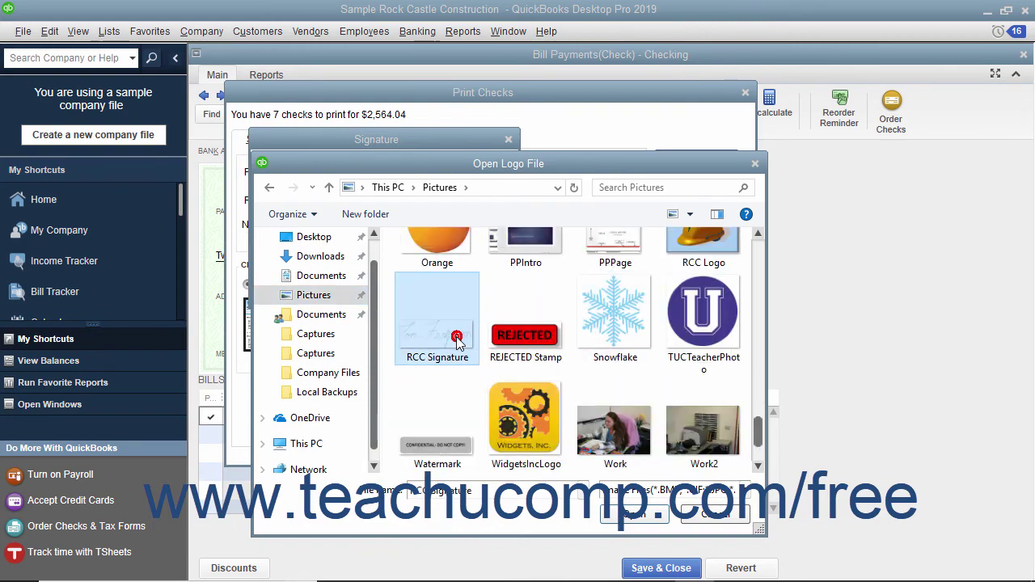
left_click(616, 515)
left_click(474, 219)
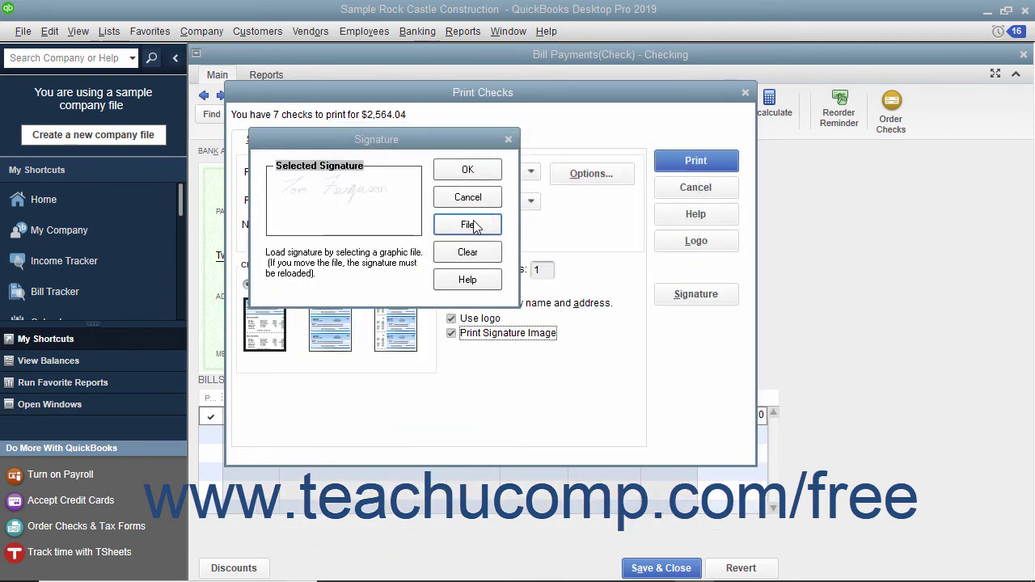
left_click(467, 172)
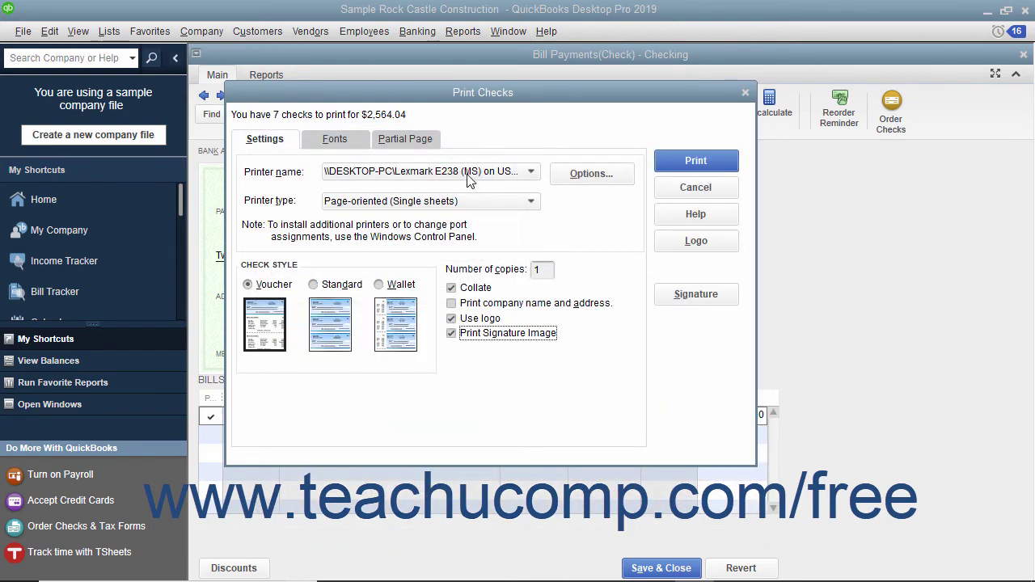
On the Fonts tab, review and keep the address and main fonts (Arial Narrow 10).
left_click(348, 139)
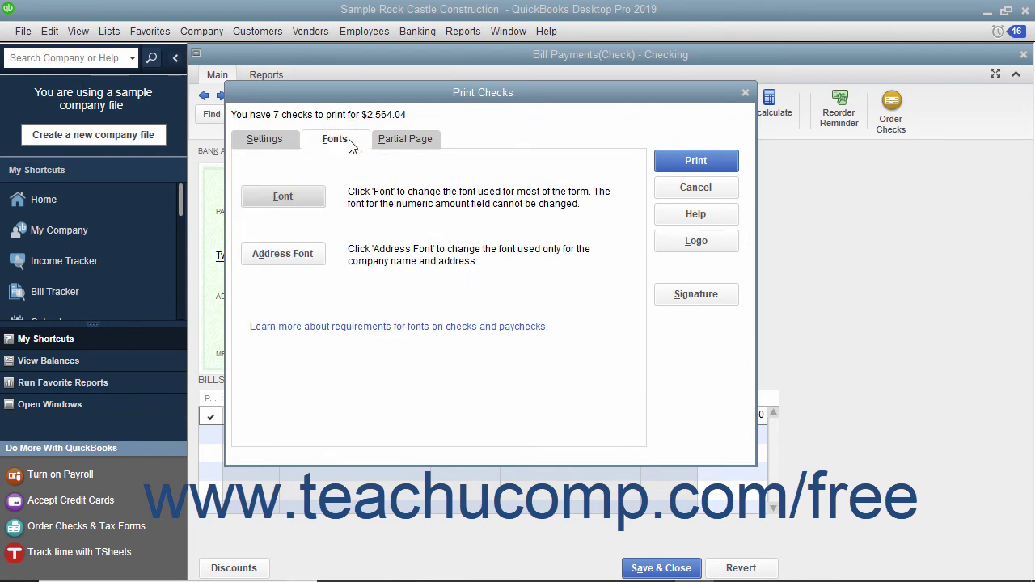
left_click(311, 254)
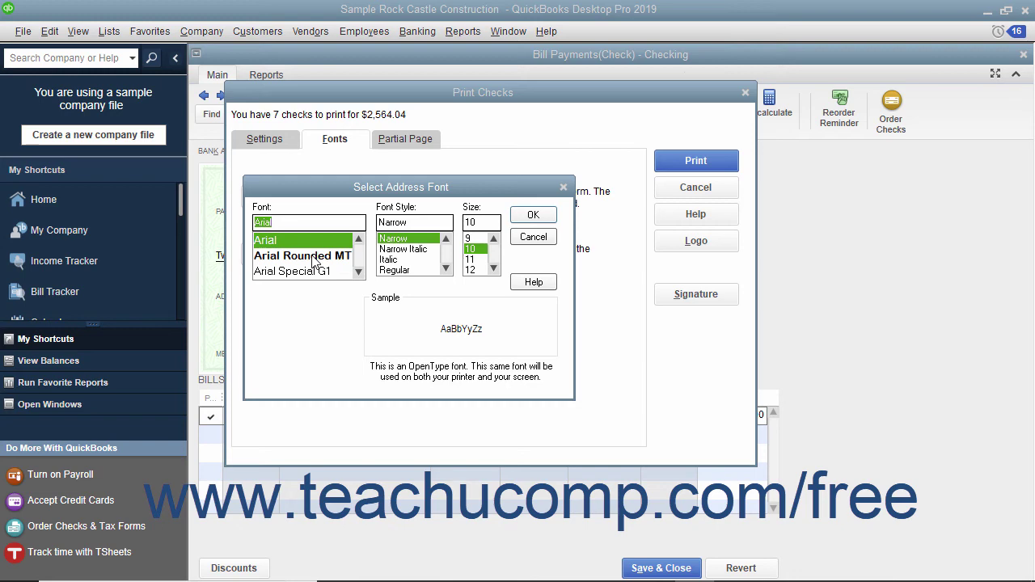
left_click(516, 223)
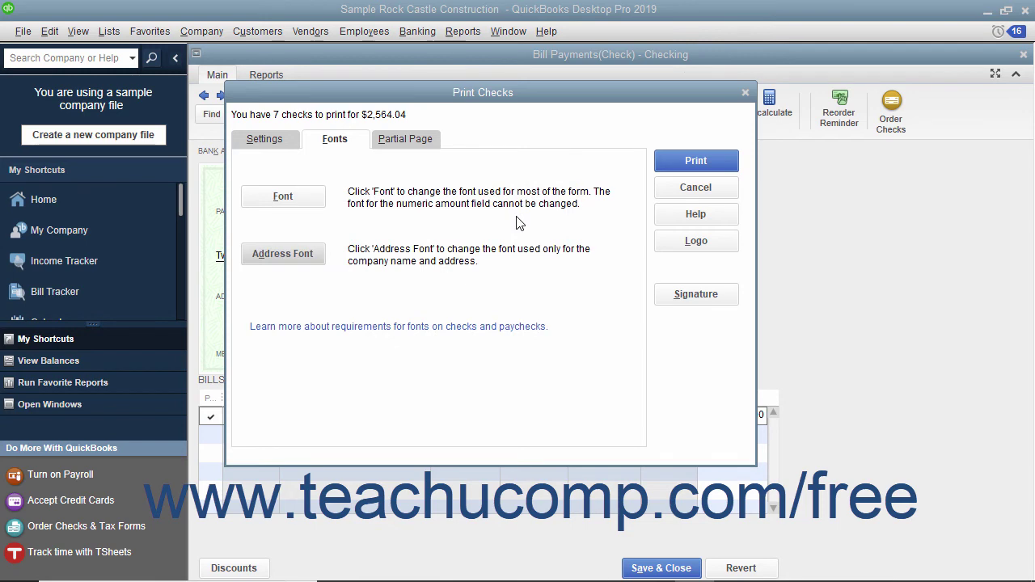
left_click(298, 204)
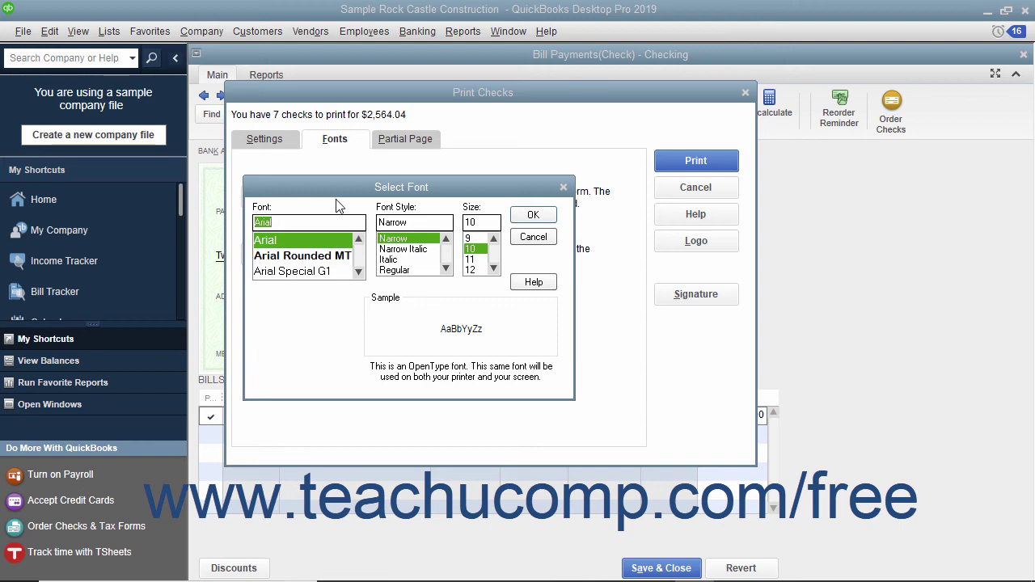
left_click(533, 214)
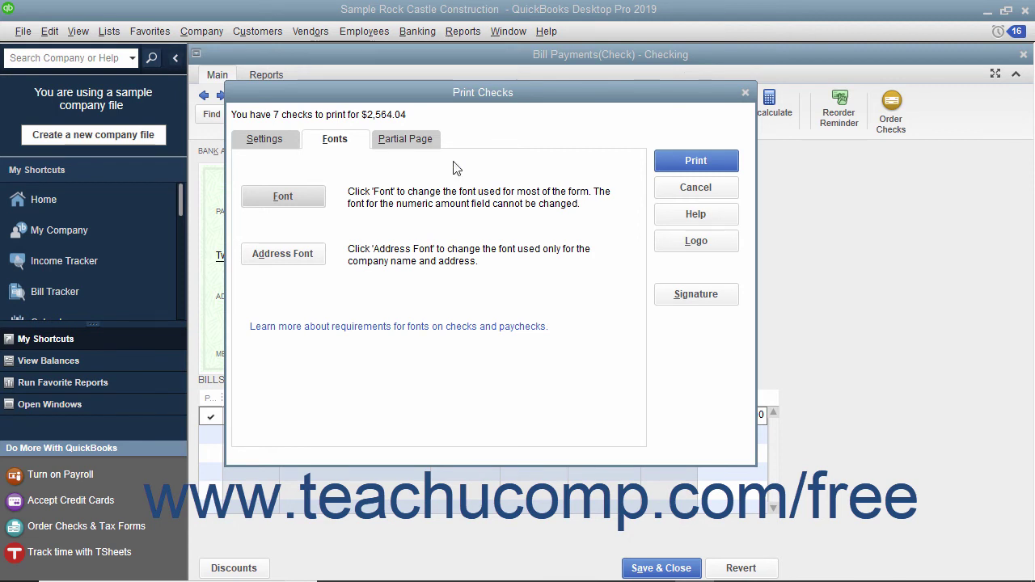
Show the Partial Page tab with its Portrait printing style.
left_click(424, 148)
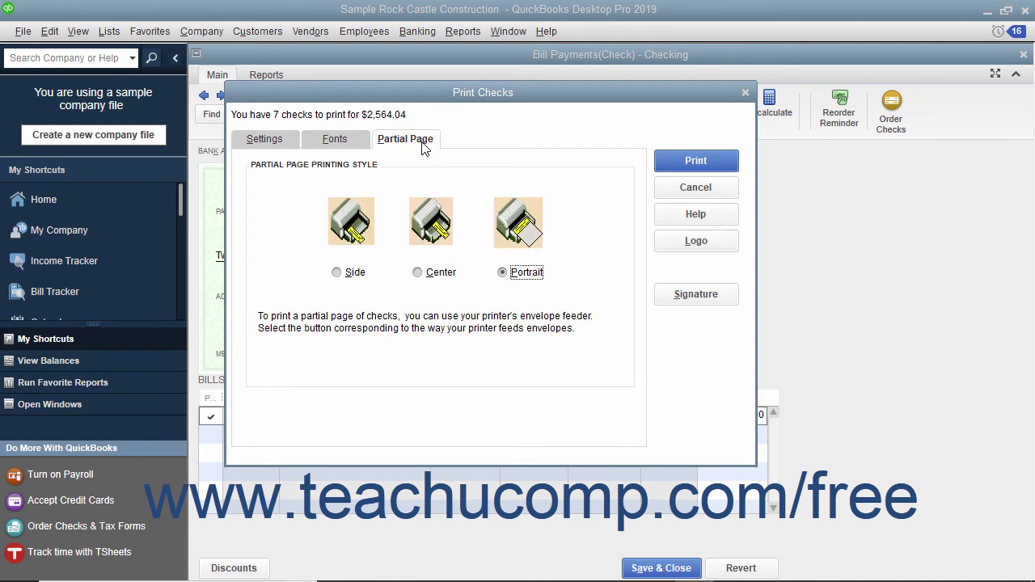